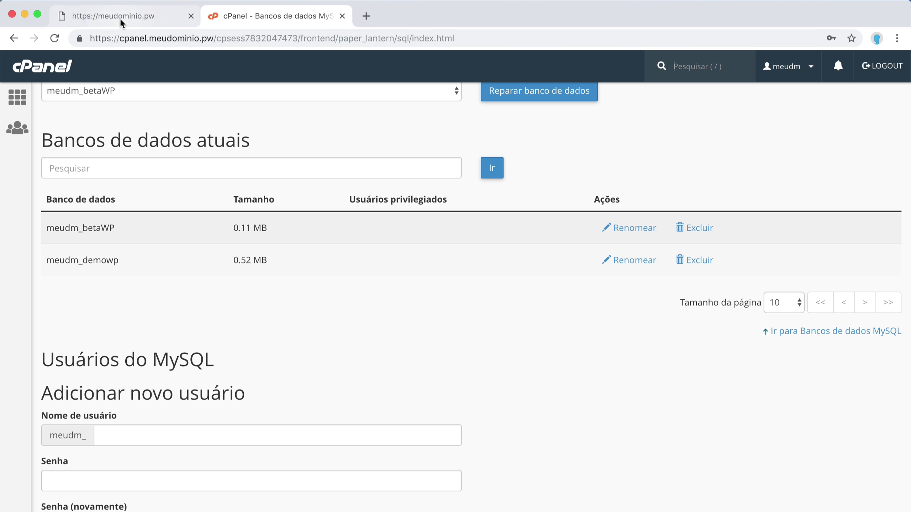
Step: Check the meudominio.pw page, and open the public_html folder in the cPanel File Manager
left_click(174, 17)
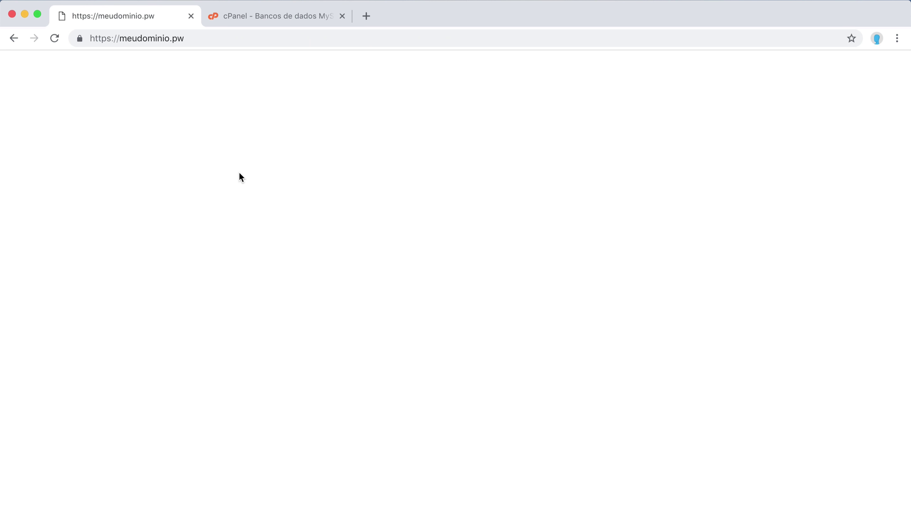
left_click(292, 16)
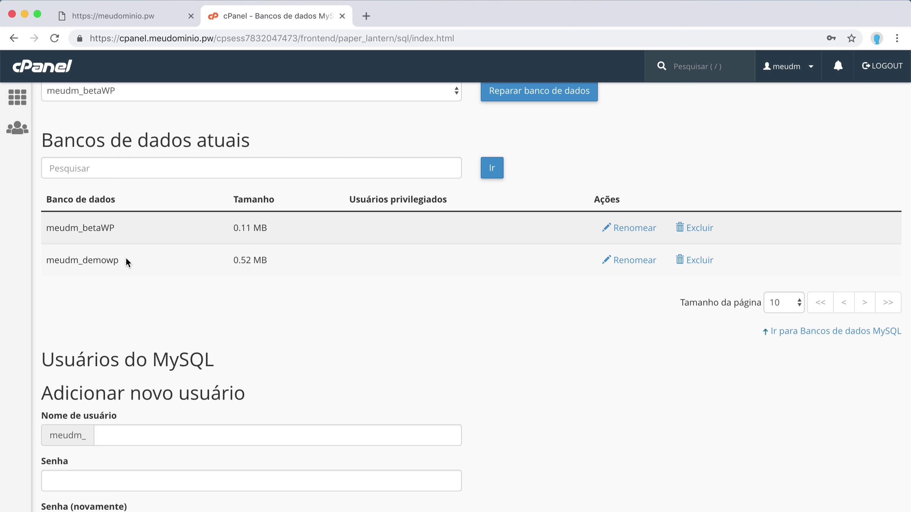
left_click(684, 66)
type("arq")
left_click(694, 89)
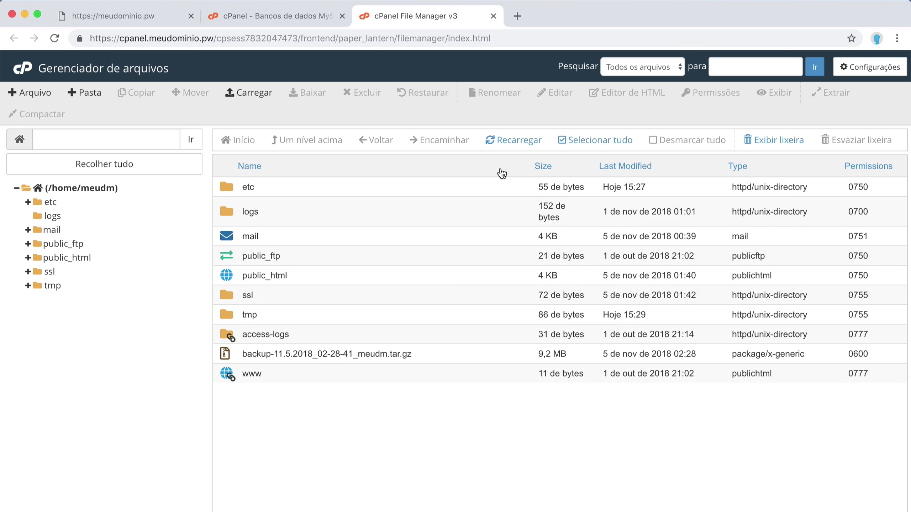
double_click(227, 275)
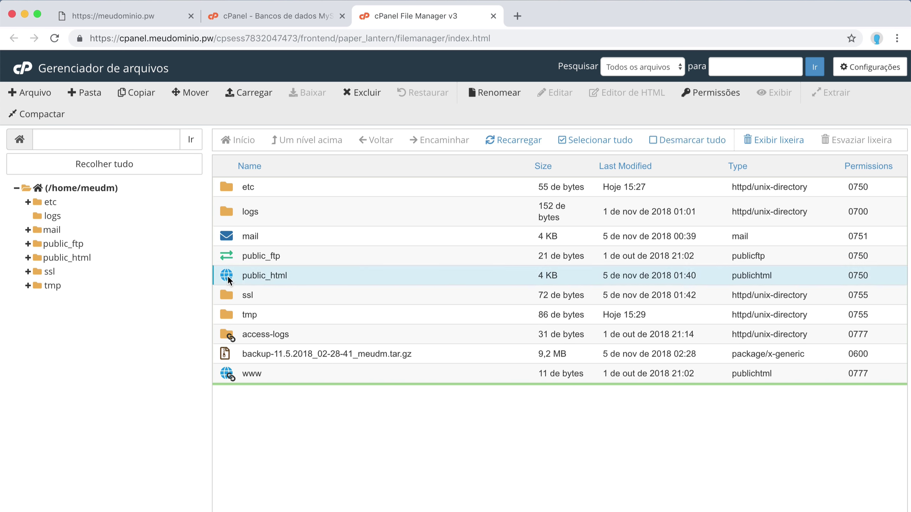
scroll(347, 379, "down", 2)
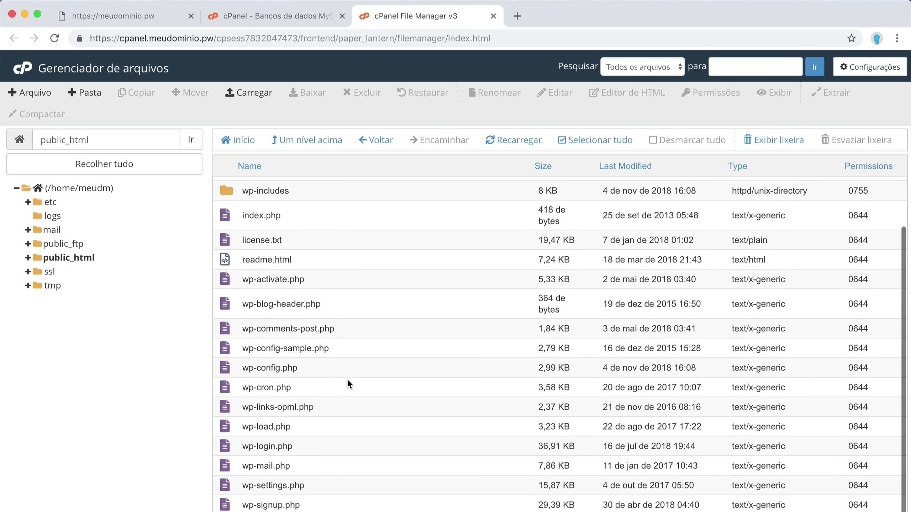
Step: Open wp-config.php from public_html for editing with the dialog's default encoding
left_click(225, 369)
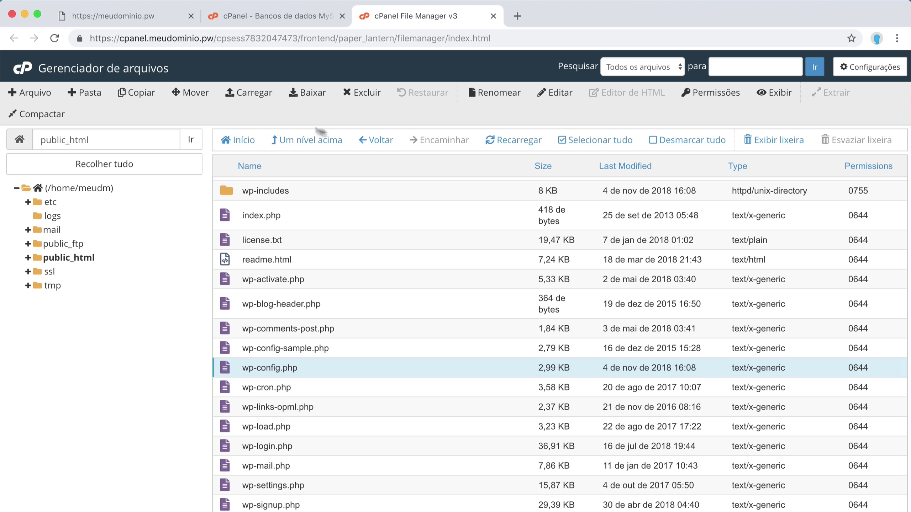
left_click(552, 97)
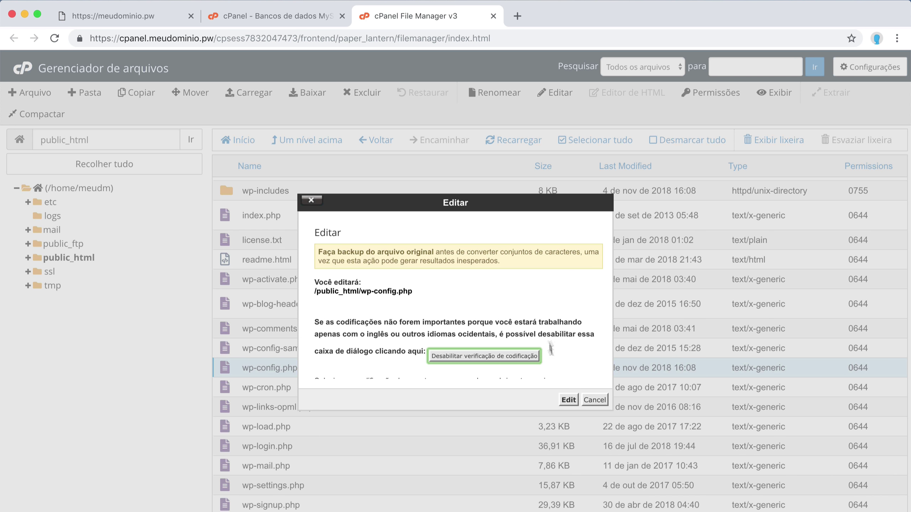
left_click(571, 401)
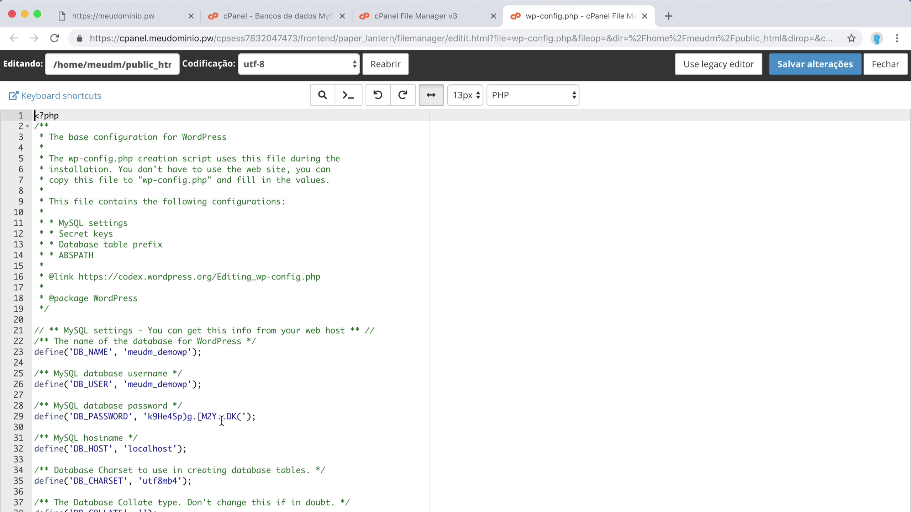
Step: Enter rickDemo as the username of a new MySQL user on the MySQL databases page
left_click(265, 16)
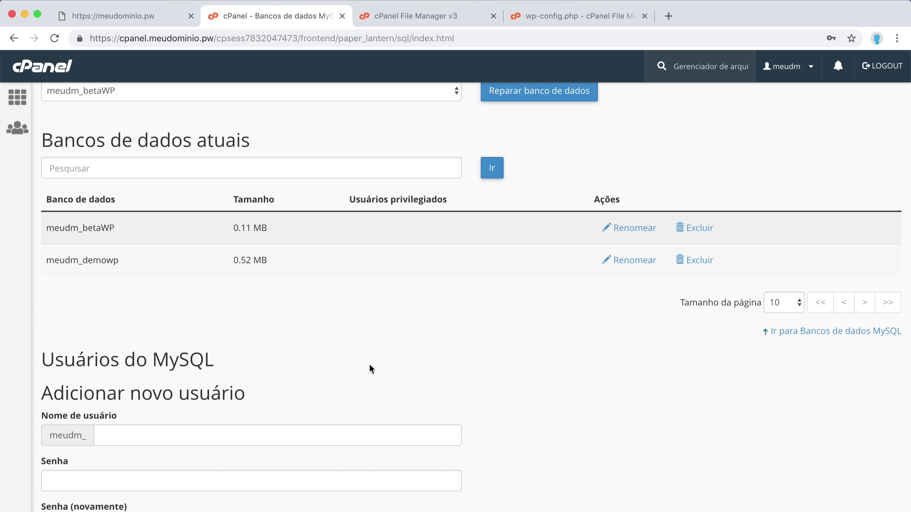
scroll(363, 352, "down", 6)
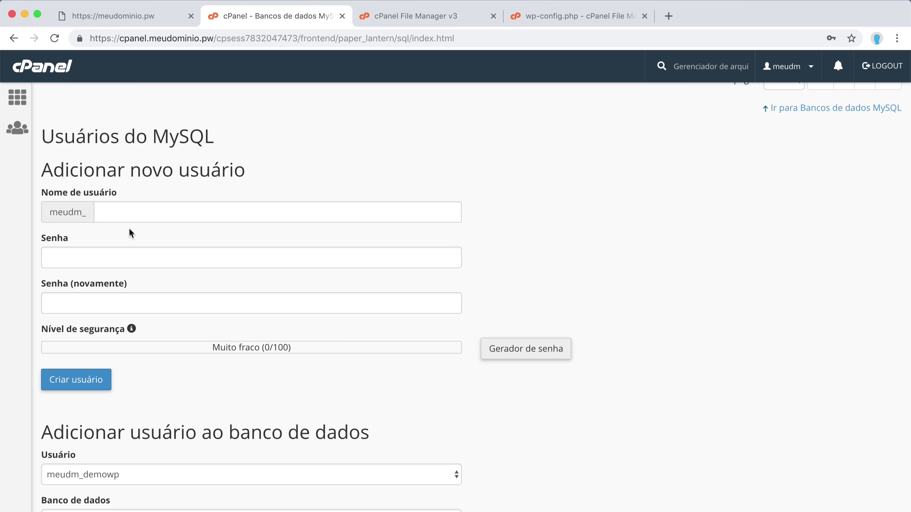
left_click(126, 210)
type("rickDemo")
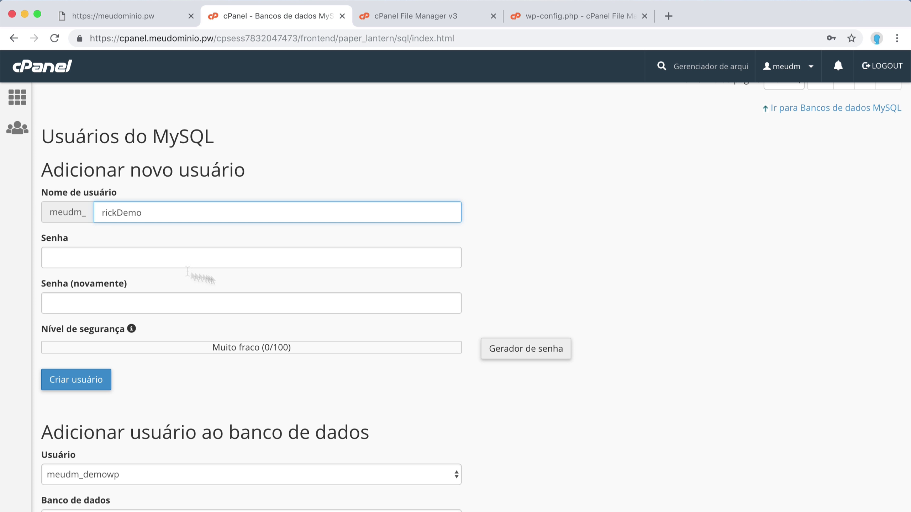
Step: Generate a password with a length of 18 for the new MySQL user and copy it
left_click(527, 351)
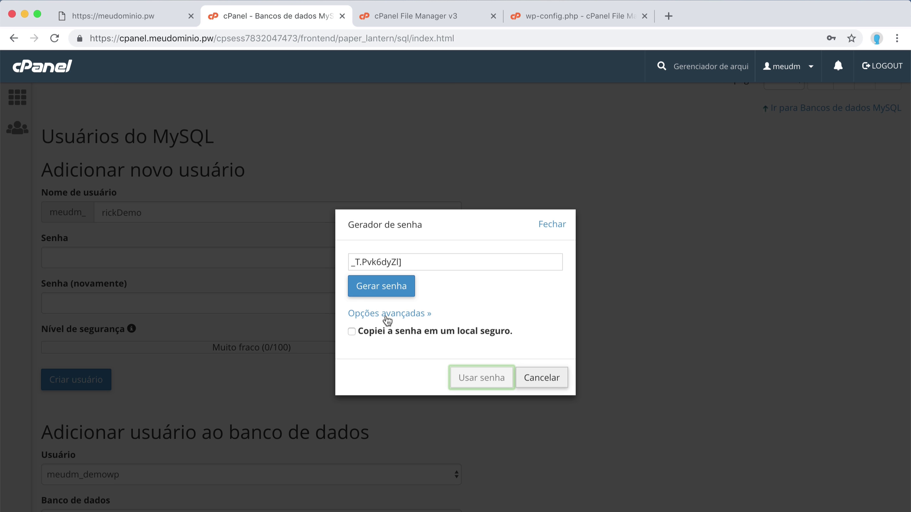
left_click(383, 314)
left_click(410, 343)
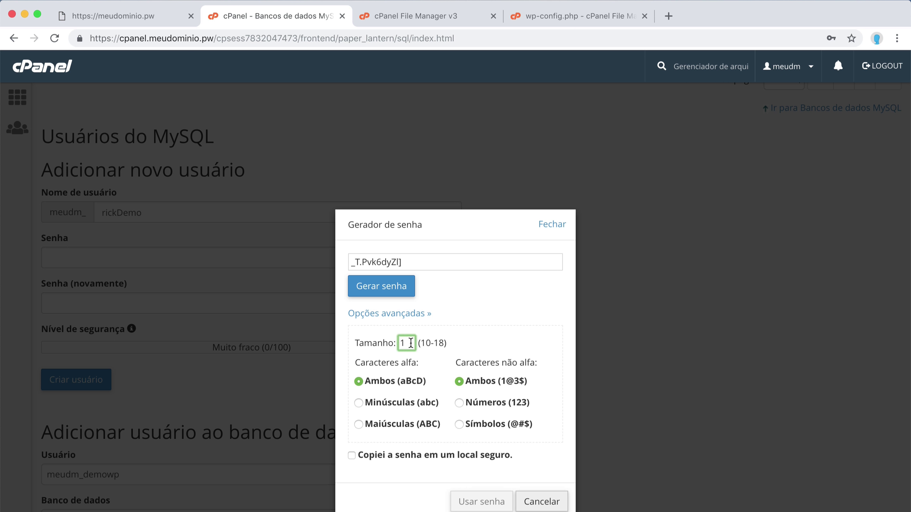
type("8")
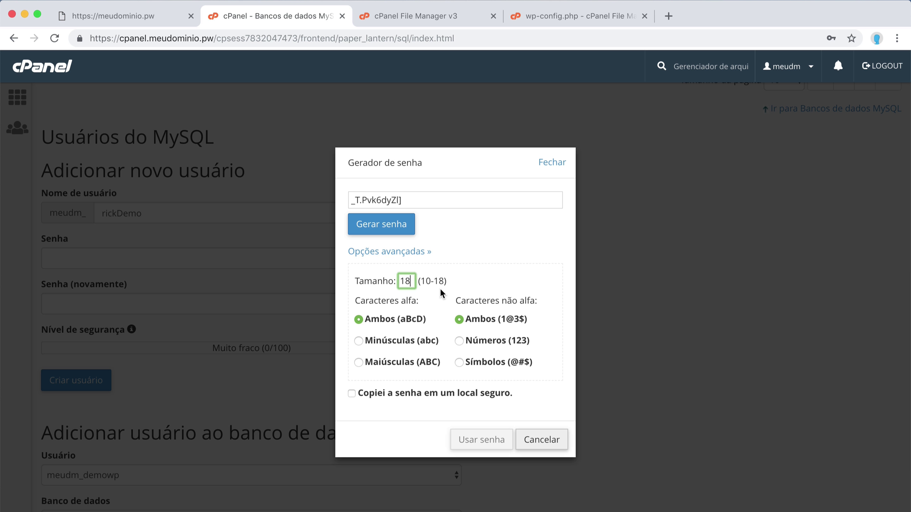
left_click(413, 226)
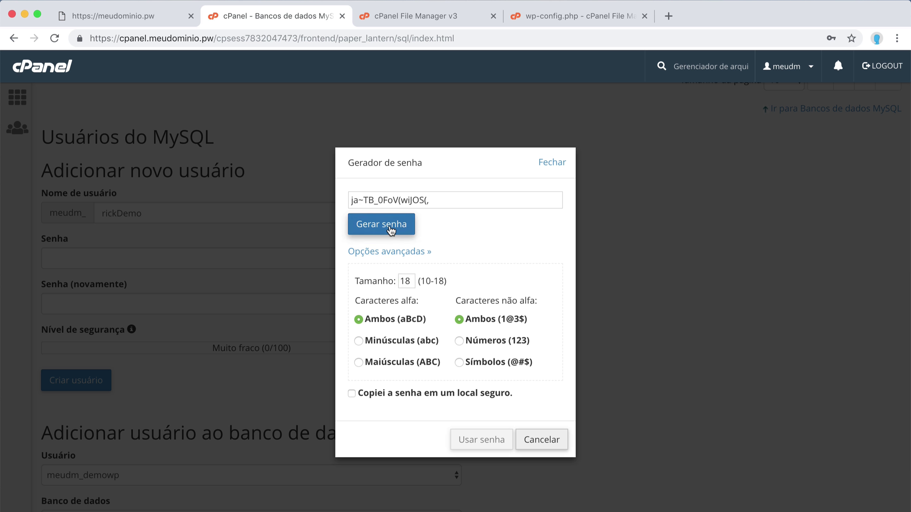
left_click(386, 200)
key("super+c")
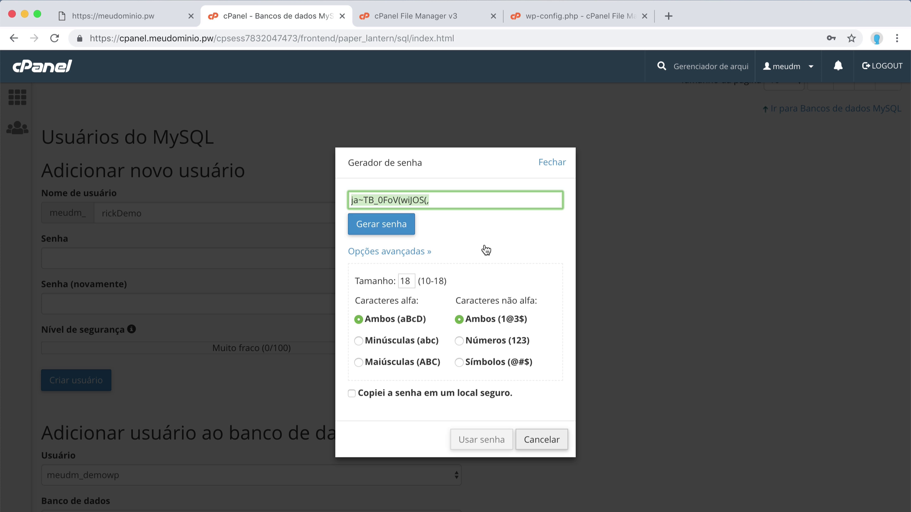
Step: Confirm the generated password was saved, apply it to both password fields, and create the MySQL user
left_click(426, 393)
left_click(469, 444)
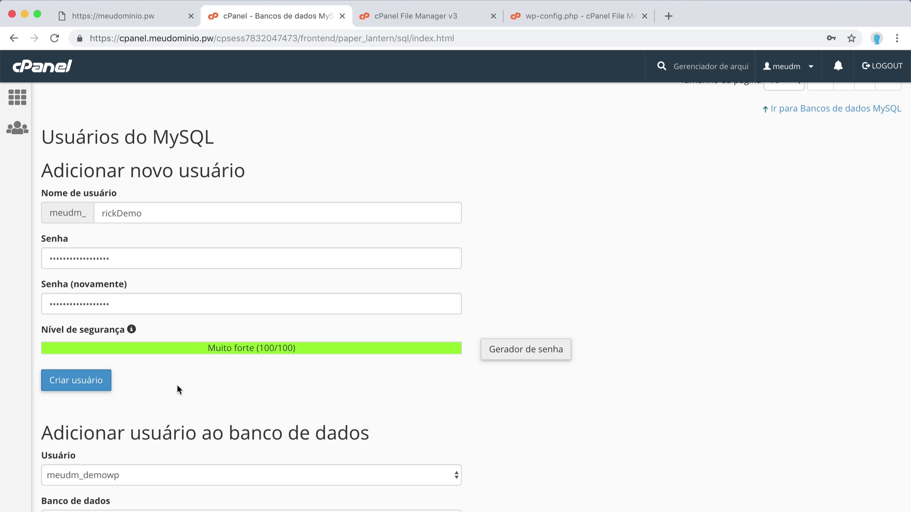
left_click(92, 384)
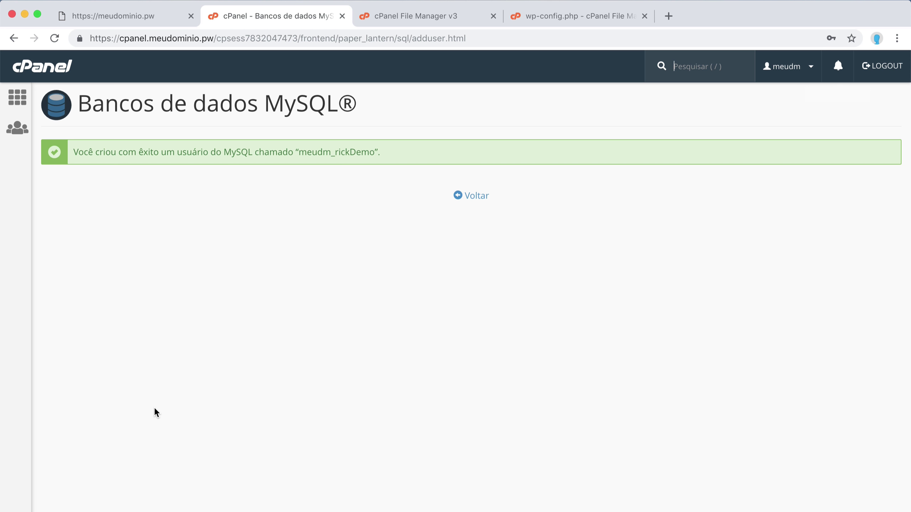
Step: Add the user meudm_rickDemo to the database meudm_demowp
left_click(480, 198)
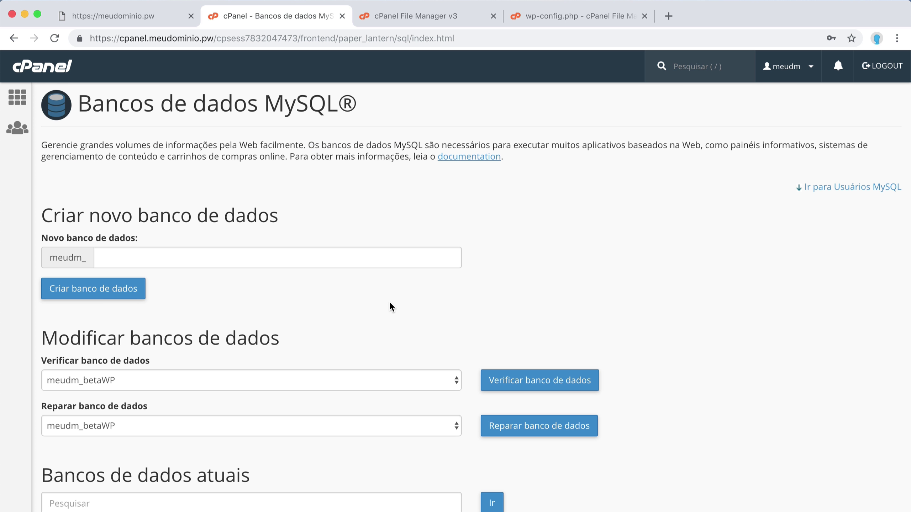
scroll(390, 305, "down", 10)
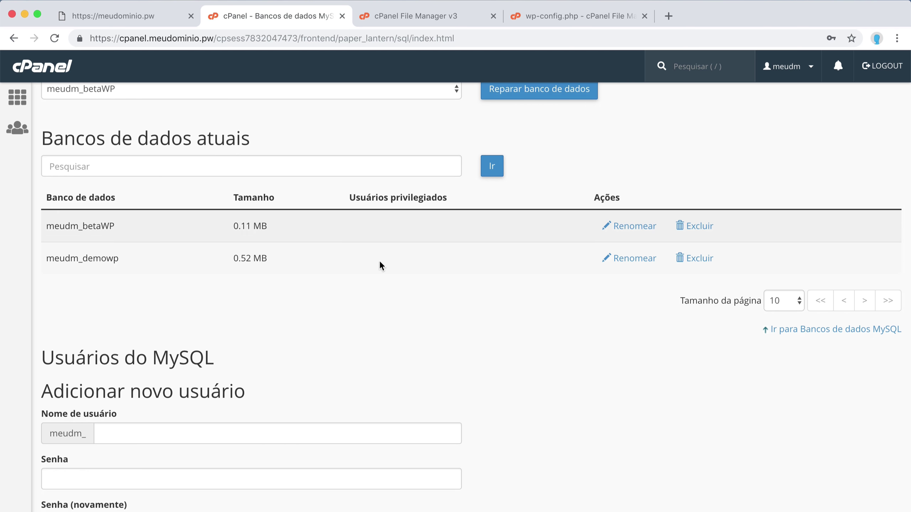
scroll(380, 265, "down", 14)
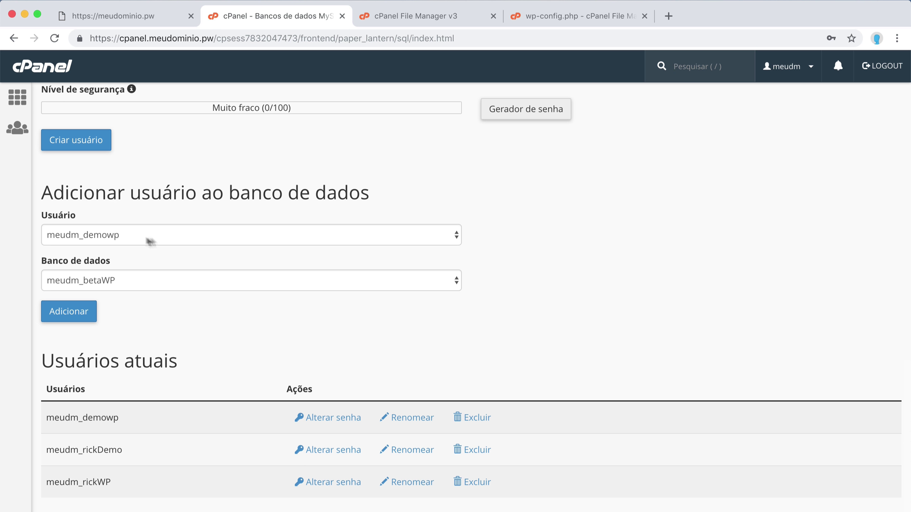
left_click(162, 237)
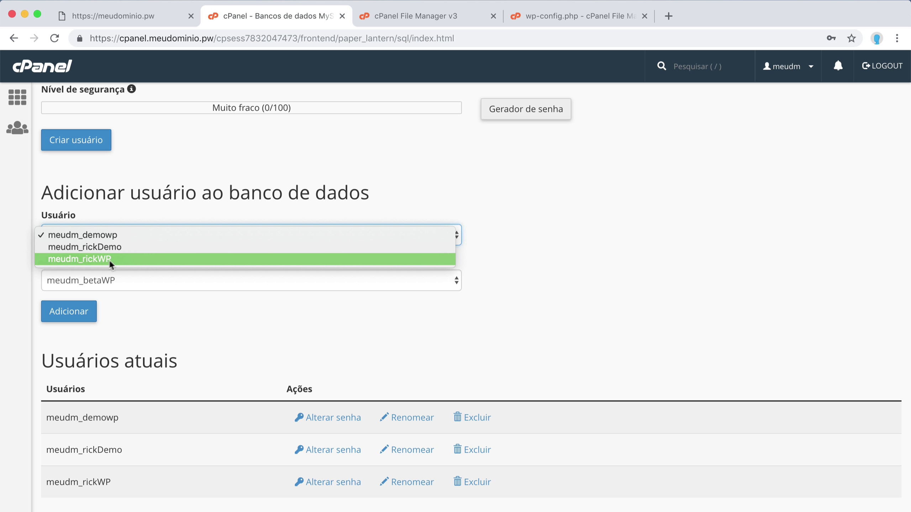
left_click(81, 249)
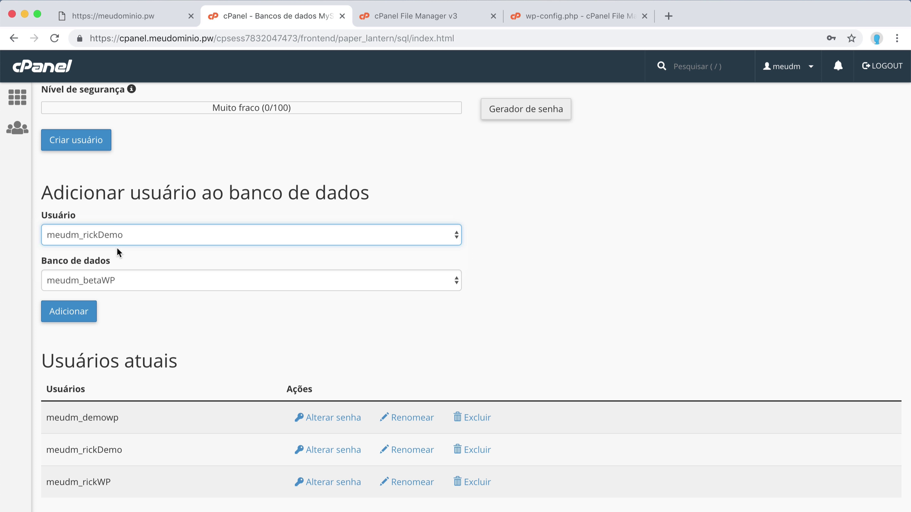
left_click(100, 285)
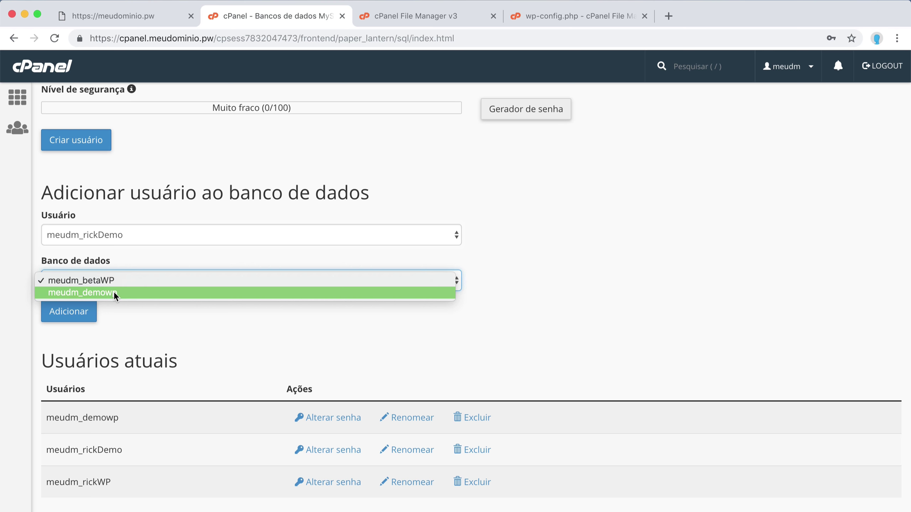
key("Escape")
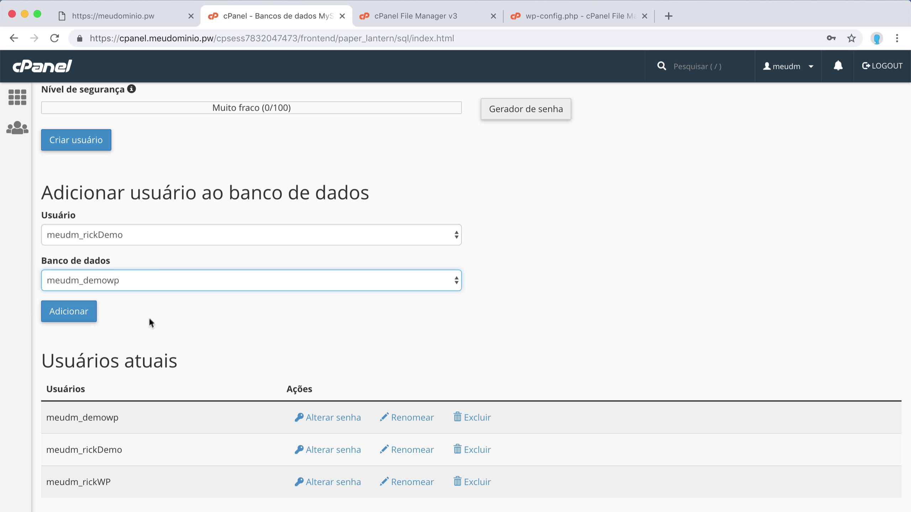
left_click(77, 317)
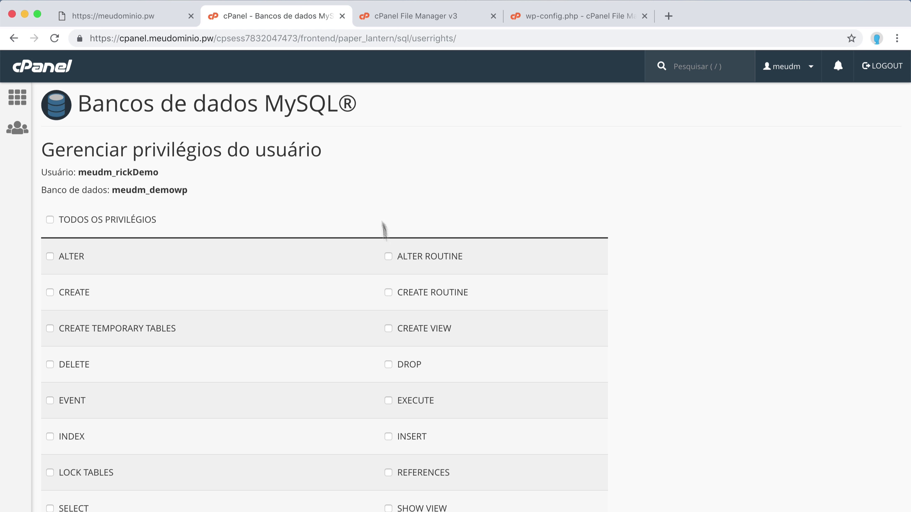
Step: Grant meudm_rickDemo all privileges on the meudm_demowp database and save the changes
left_click(142, 220)
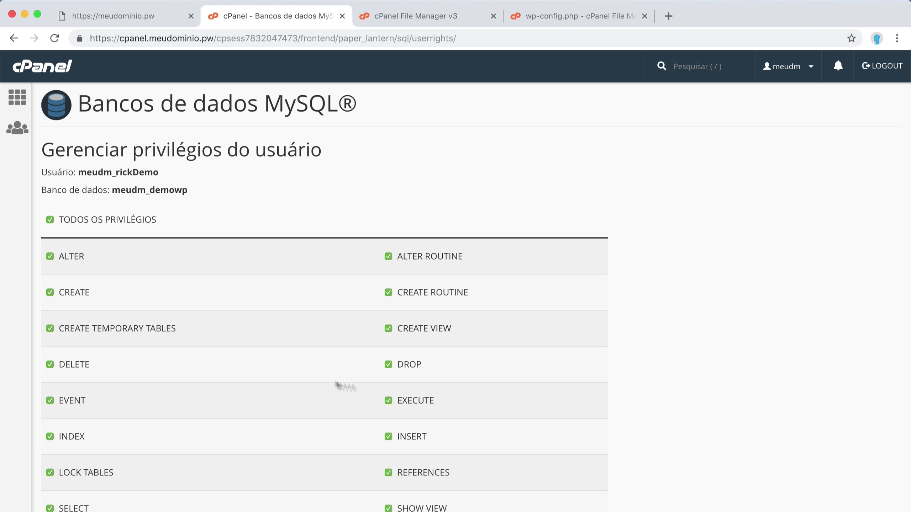
scroll(321, 332, "down", 4)
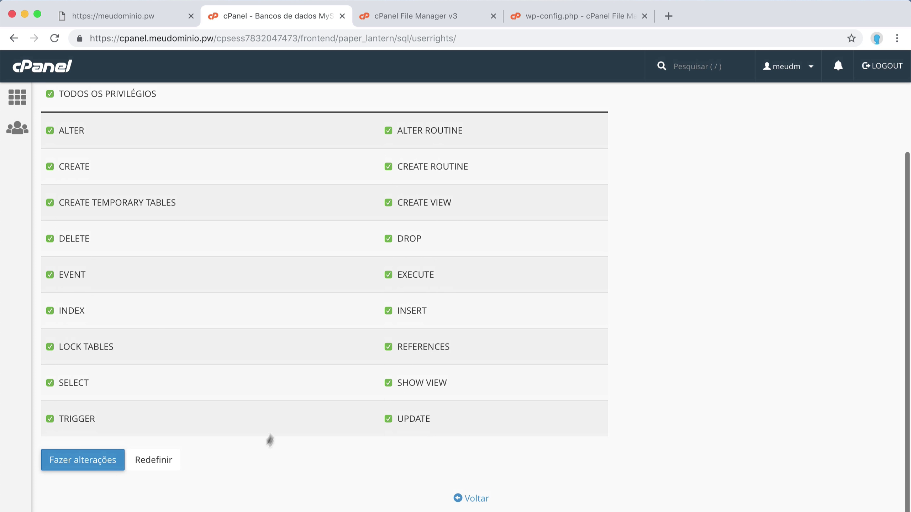
left_click(81, 460)
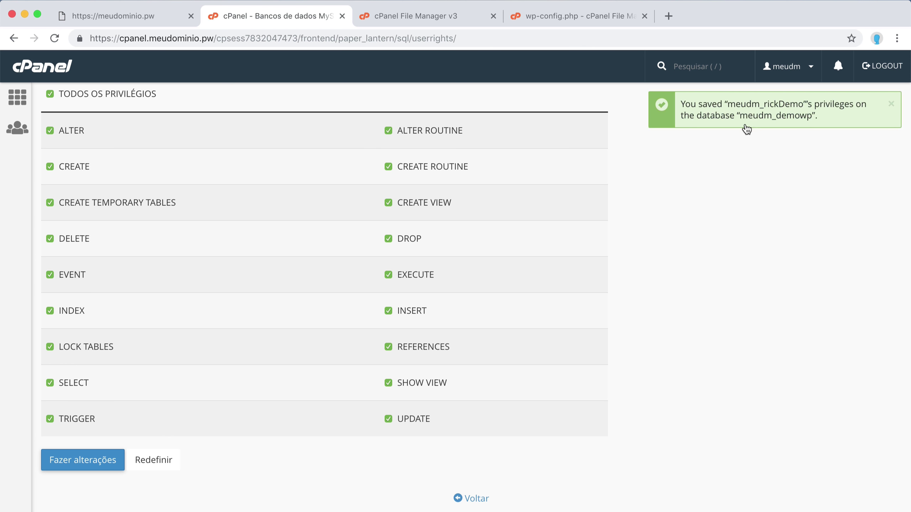
Step: Reload the meudominio.pw site to check whether it loads with the new database user
scroll(419, 259, "up", 4)
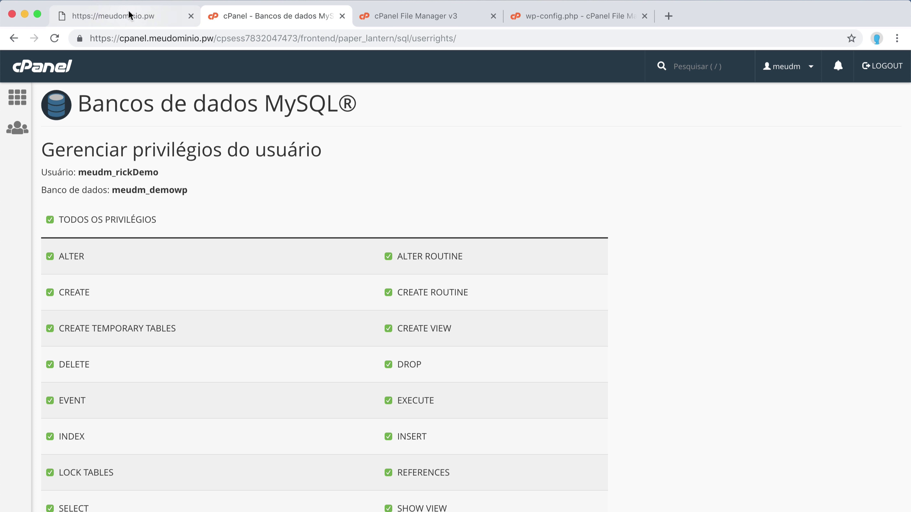
left_click(119, 16)
left_click(54, 39)
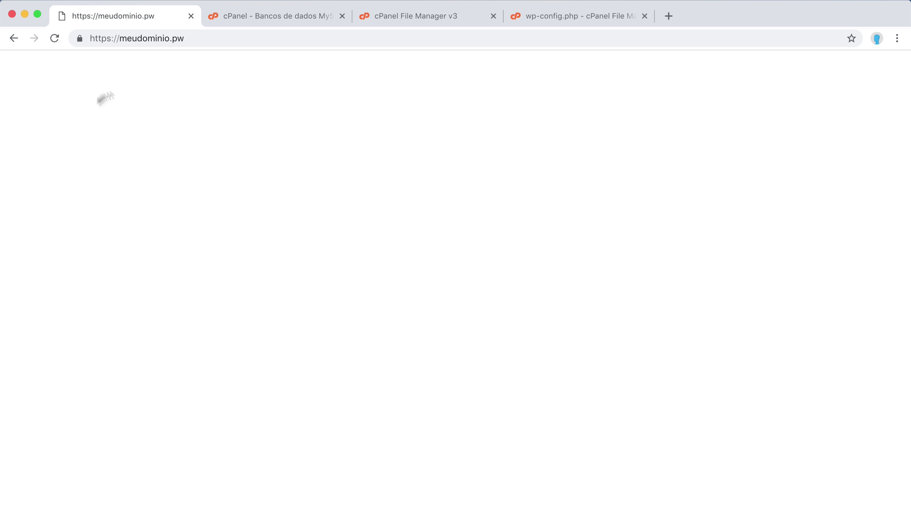
Step: Replace the DB_PASSWORD value in wp-config.php with the copied password of the new MySQL user
left_click(566, 13)
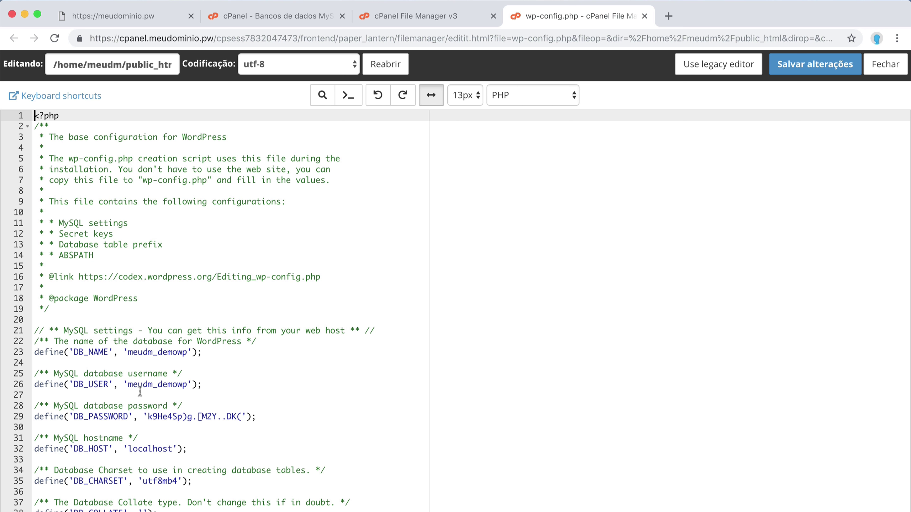
left_click_drag(147, 416, 243, 414)
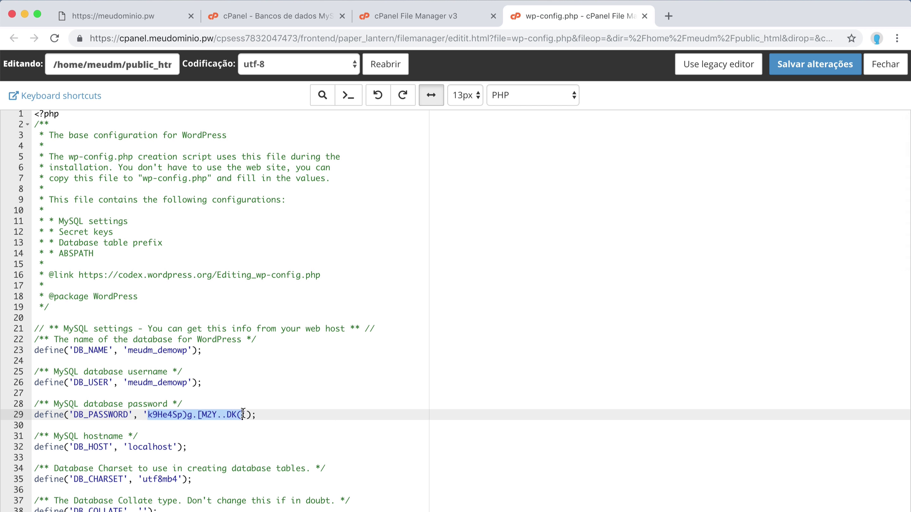
key("super+v")
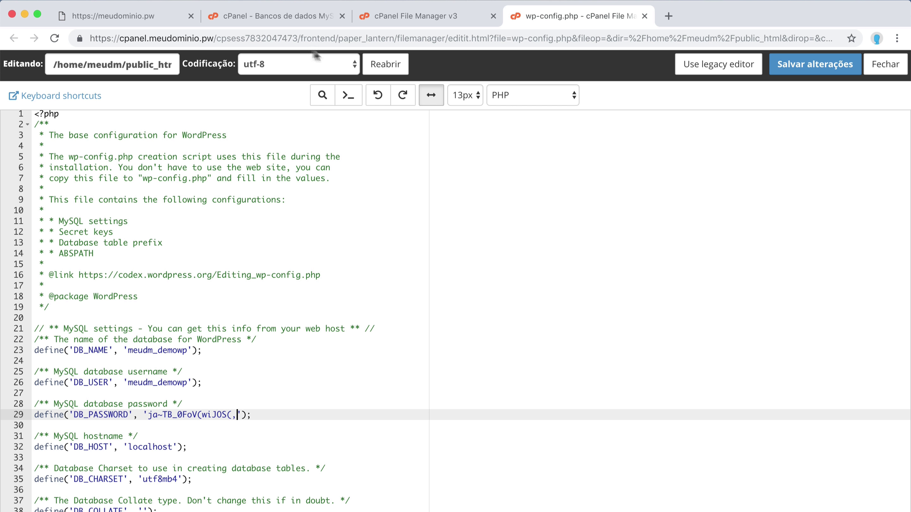
Step: Replace the DB_USER value in wp-config.php with the new MySQL username meudm_rickDemo and save the file
left_click(256, 16)
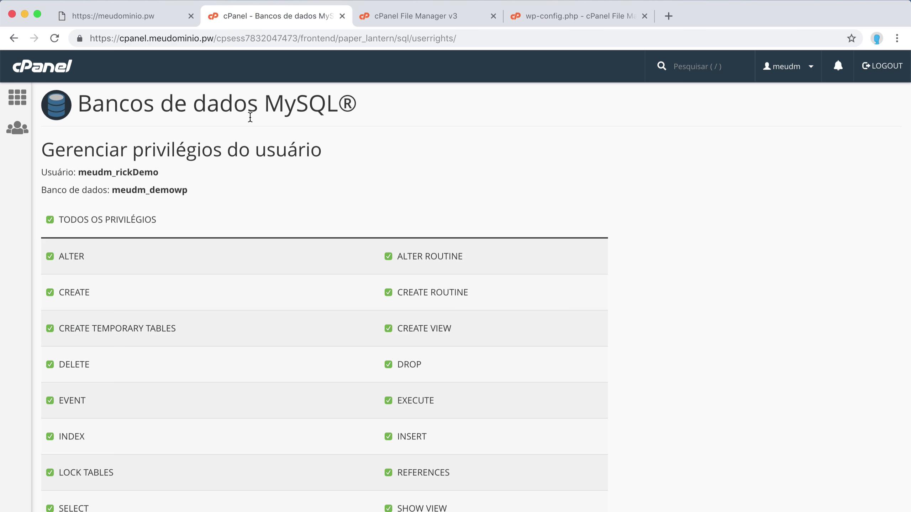
left_click_drag(77, 172, 139, 172)
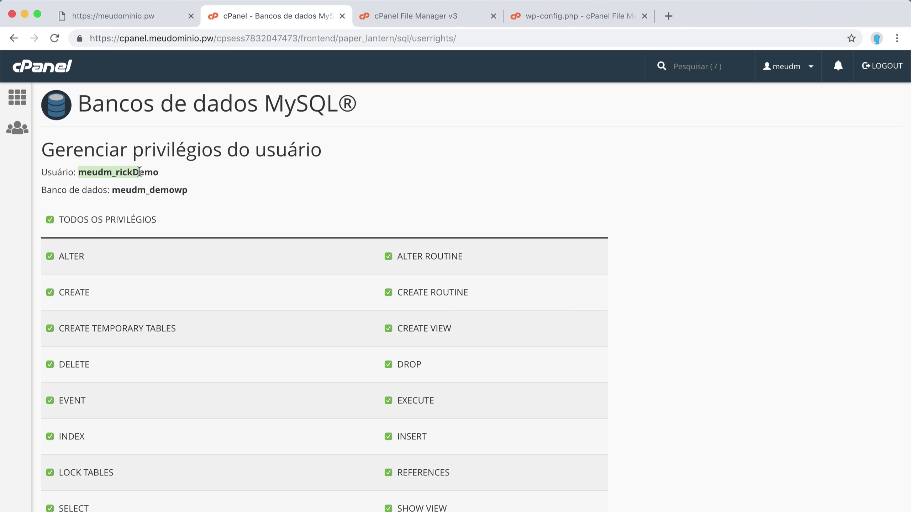
left_click(533, 16)
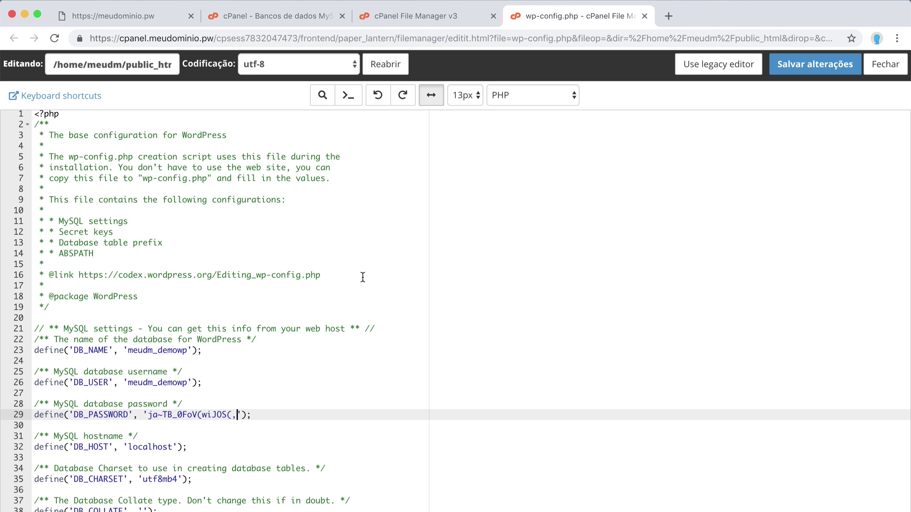
left_click_drag(128, 350, 174, 350)
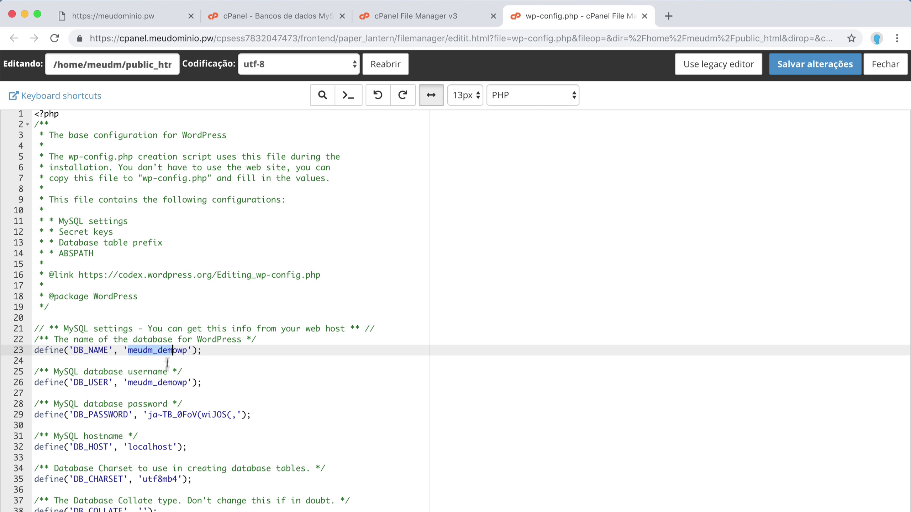
left_click(138, 373)
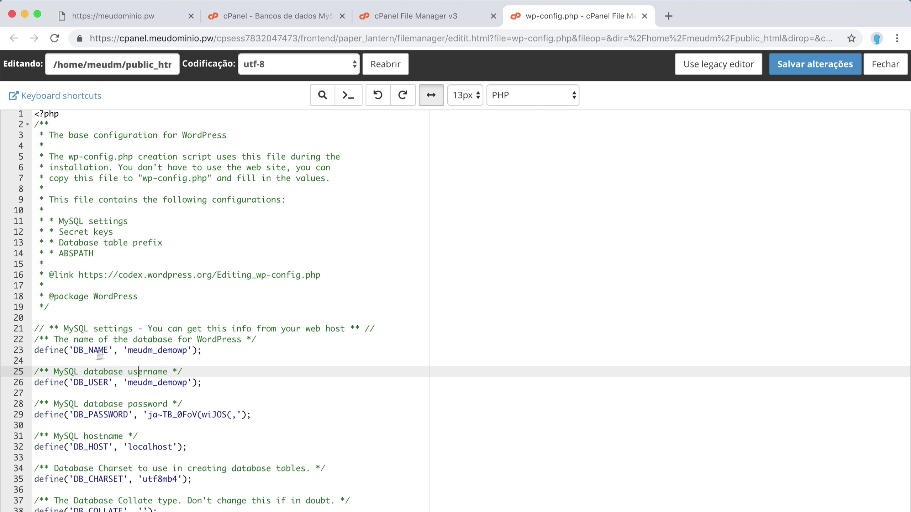
left_click(134, 383)
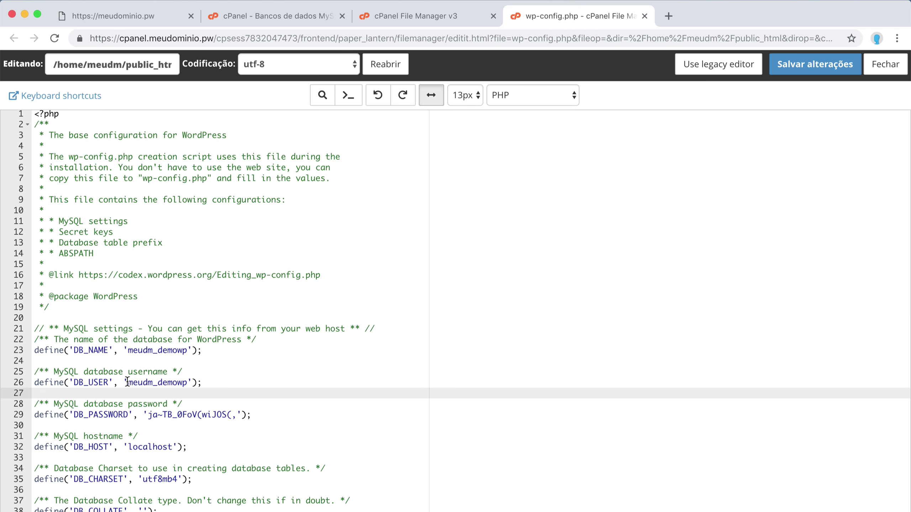
left_click_drag(128, 382, 187, 383)
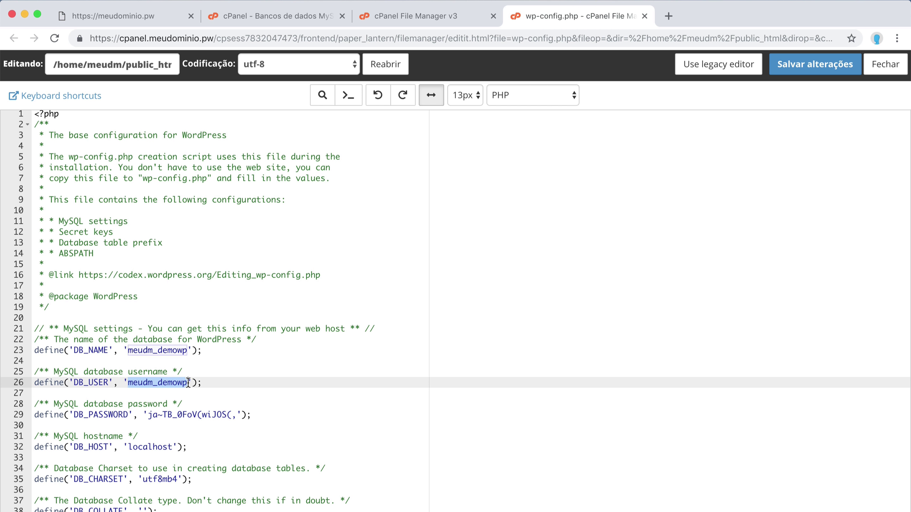
type("meudm_rickDemo")
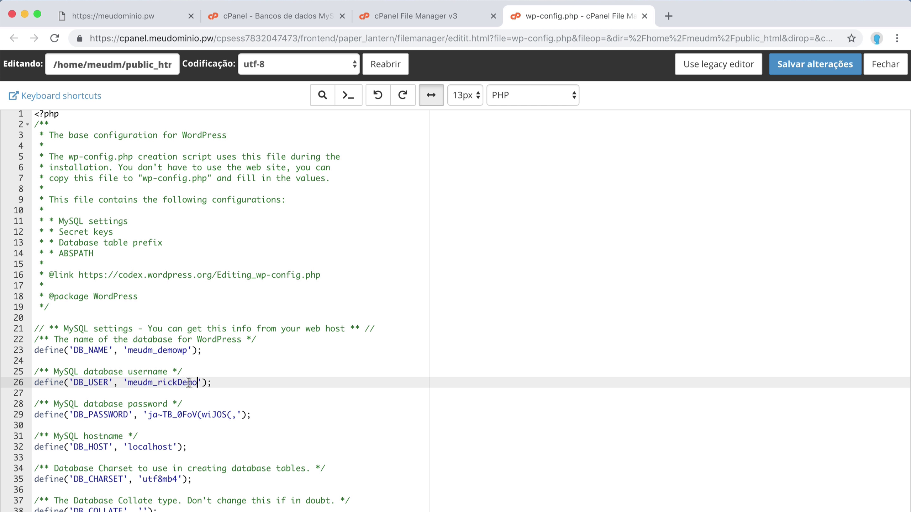
left_click(802, 74)
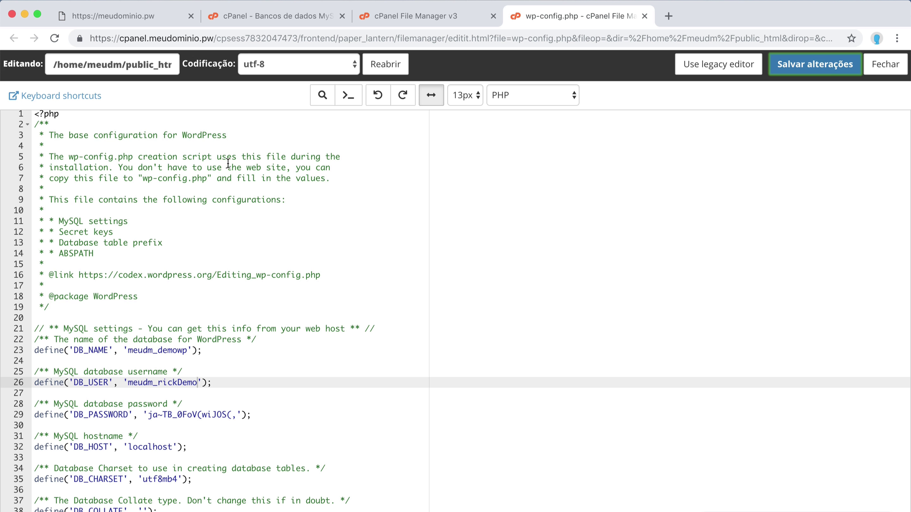
Step: Reload the meudominio.pw site and open its "Hello world!" post to check that content loads from the database
left_click(119, 16)
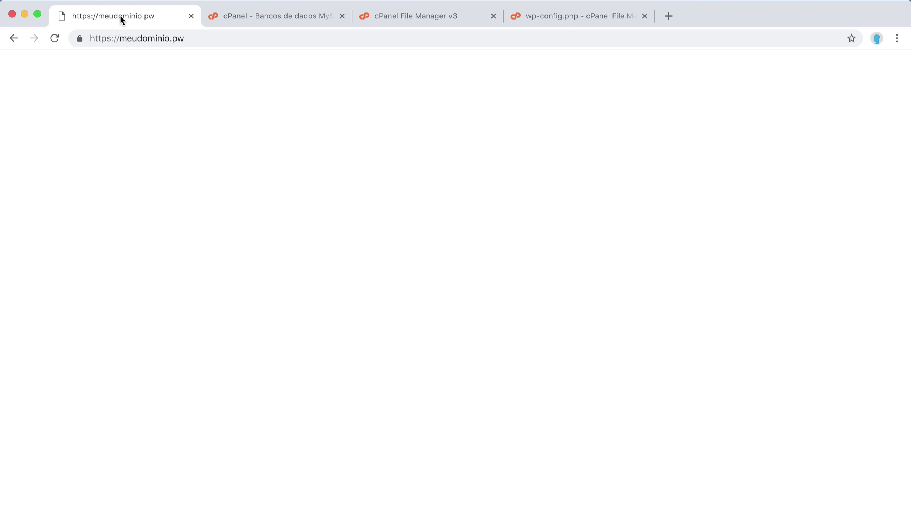
left_click(54, 38)
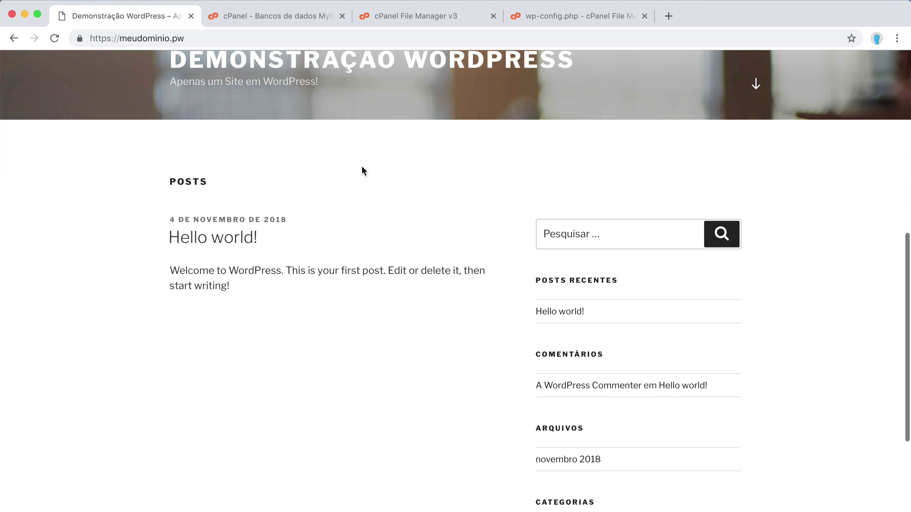
left_click(219, 237)
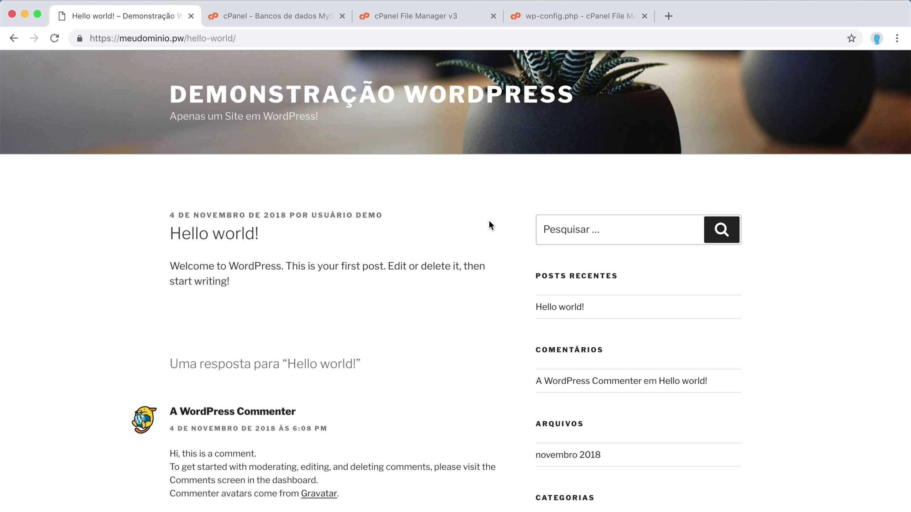
Step: Return to cPanel, search for the Backup tool and open its partial backups section
left_click(285, 15)
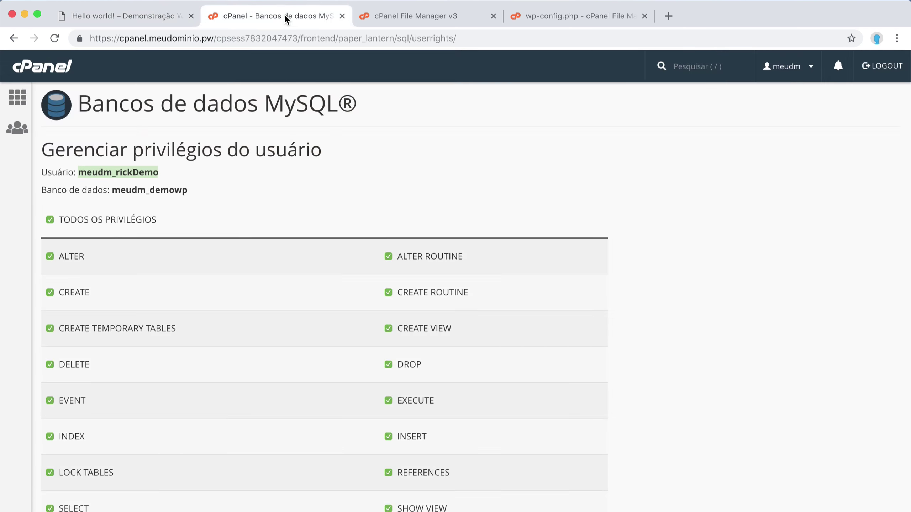
left_click(683, 69)
type("bac")
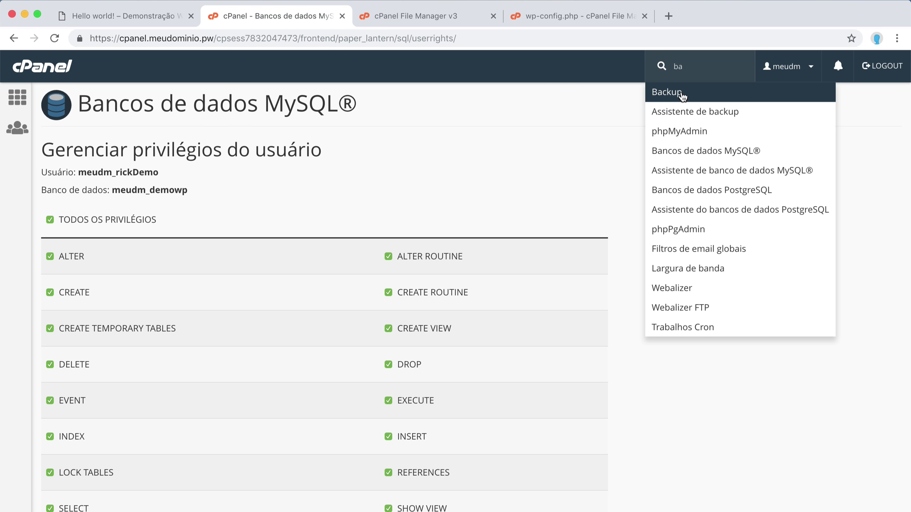
left_click(683, 97)
scroll(403, 276, "down", 8)
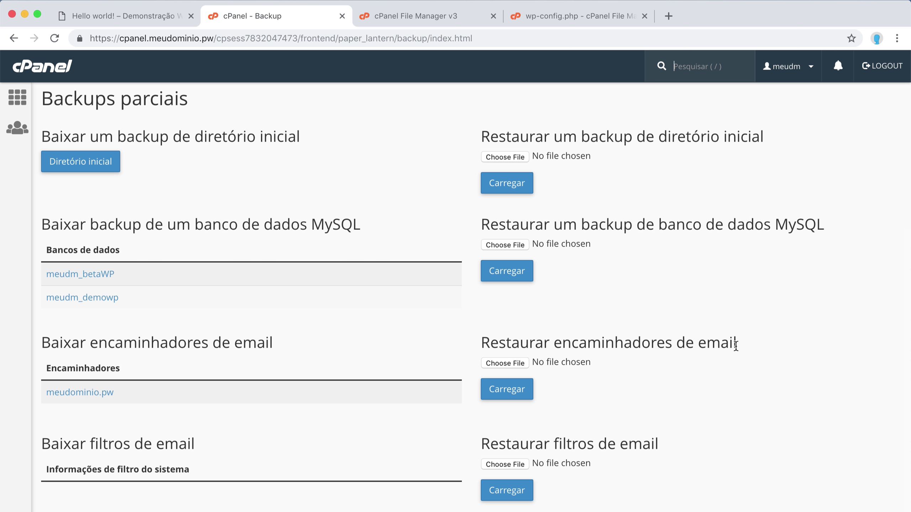
Step: Restore the email forwarders from the backup file aliases-meudominio.pw.gz in Downloads and close the restore results page
left_click(510, 362)
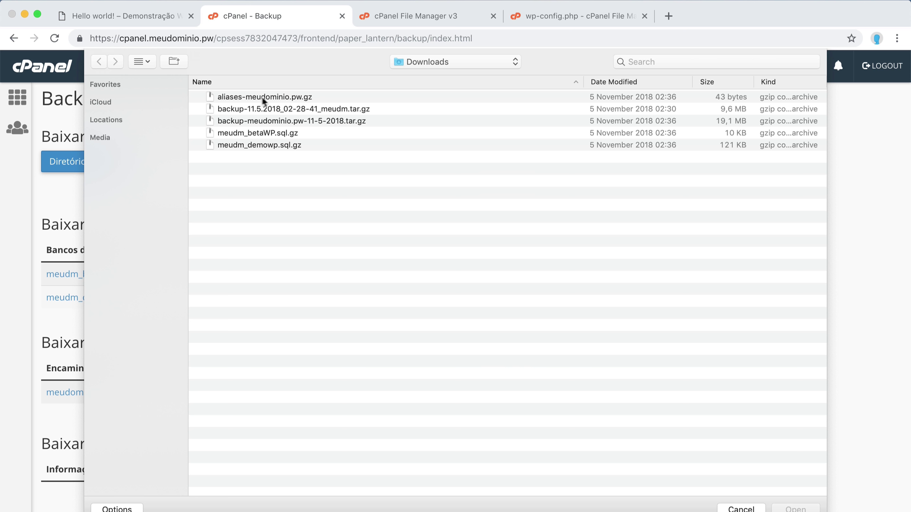
left_click(229, 96)
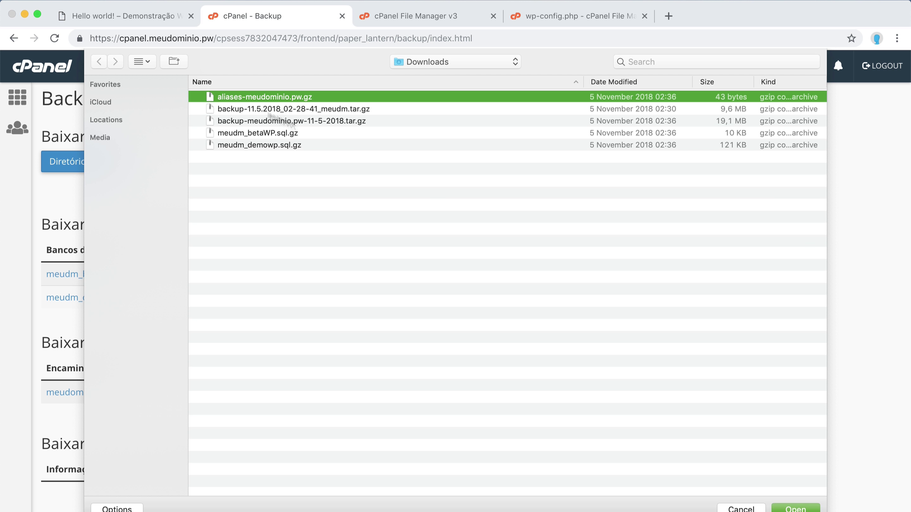
key("Return")
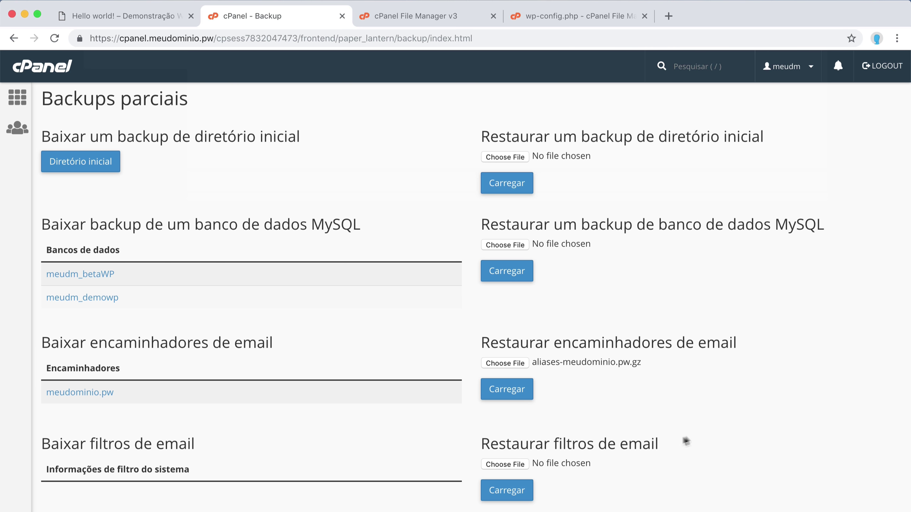
left_click(506, 390)
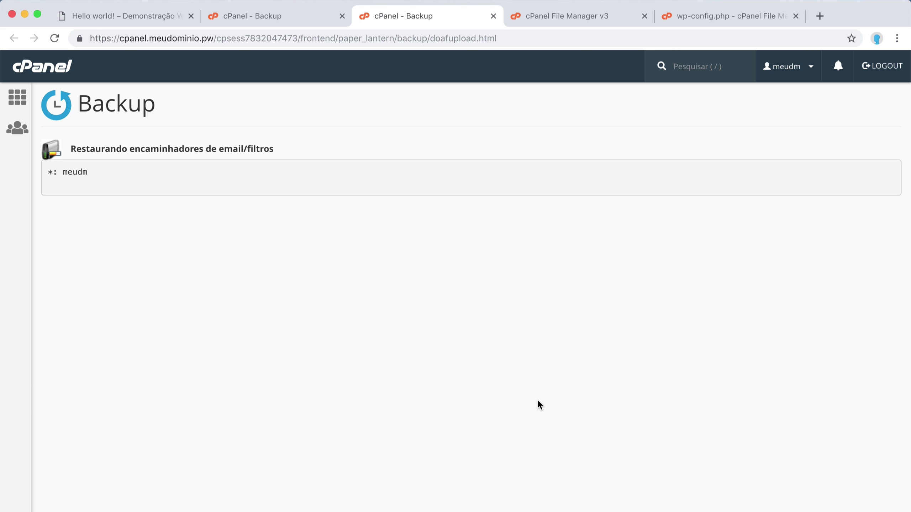
left_click(494, 15)
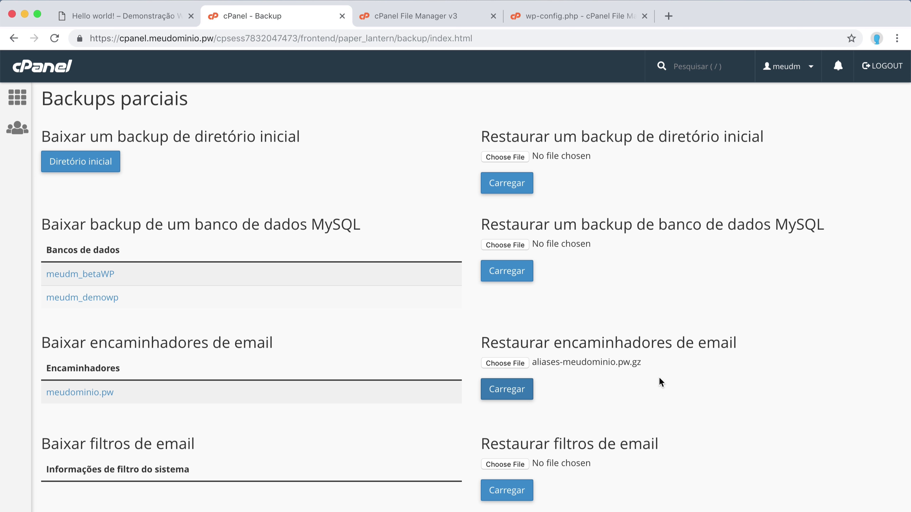
scroll(659, 377, "up", 8)
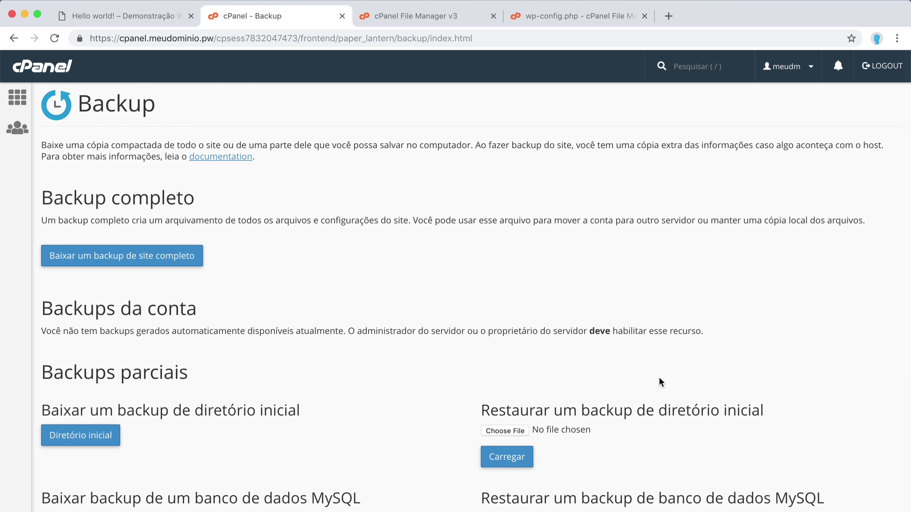
scroll(659, 378, "down", 8)
scroll(659, 378, "up", 8)
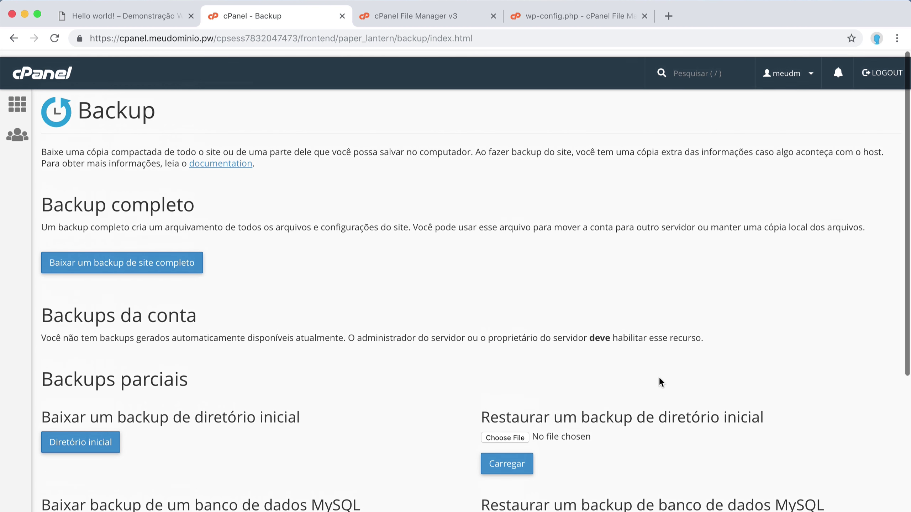